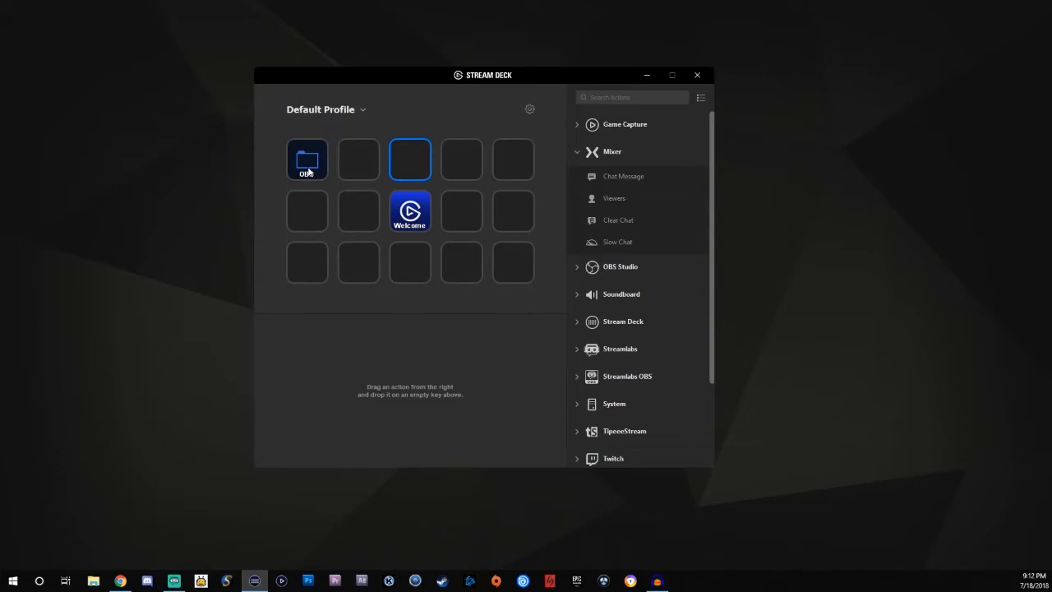
Step: Open the OBS folder and inspect the settings of its first chat message key
double_click(308, 164)
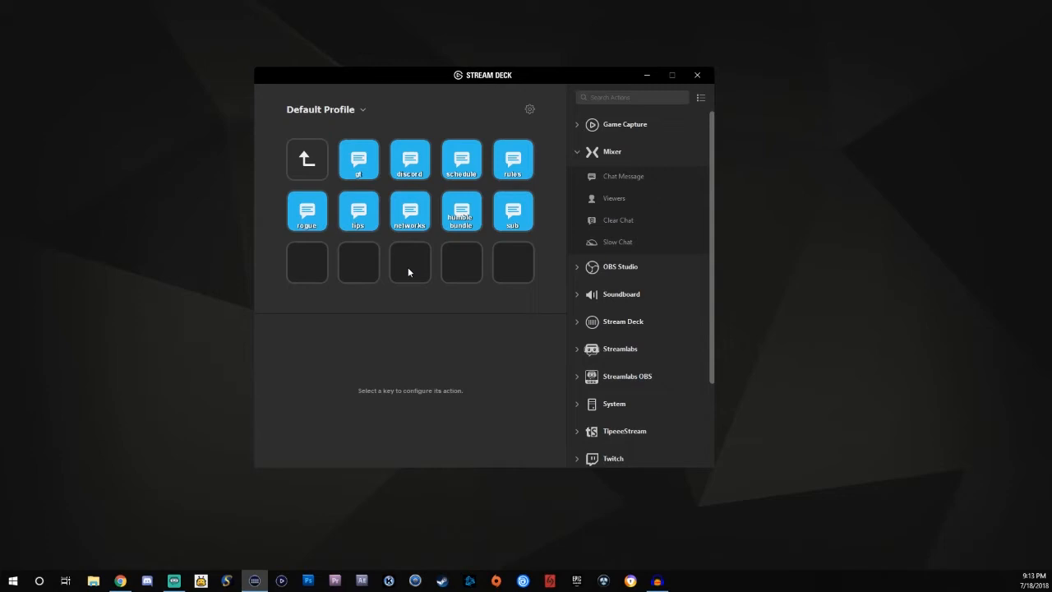
left_click(356, 168)
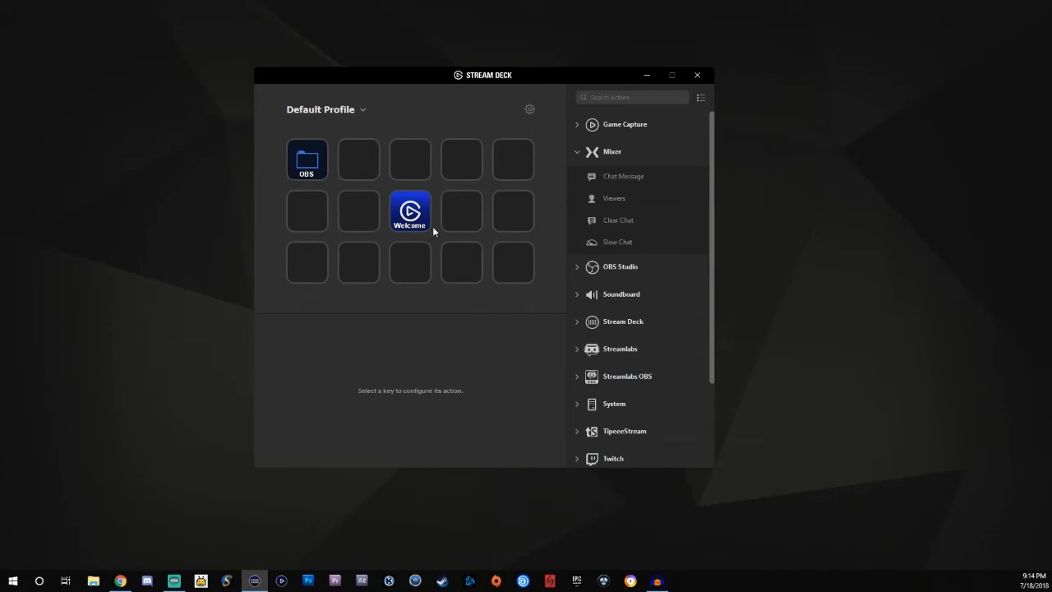
Step: Open the preferences and review the general settings, including the available sleep timeouts
left_click(529, 110)
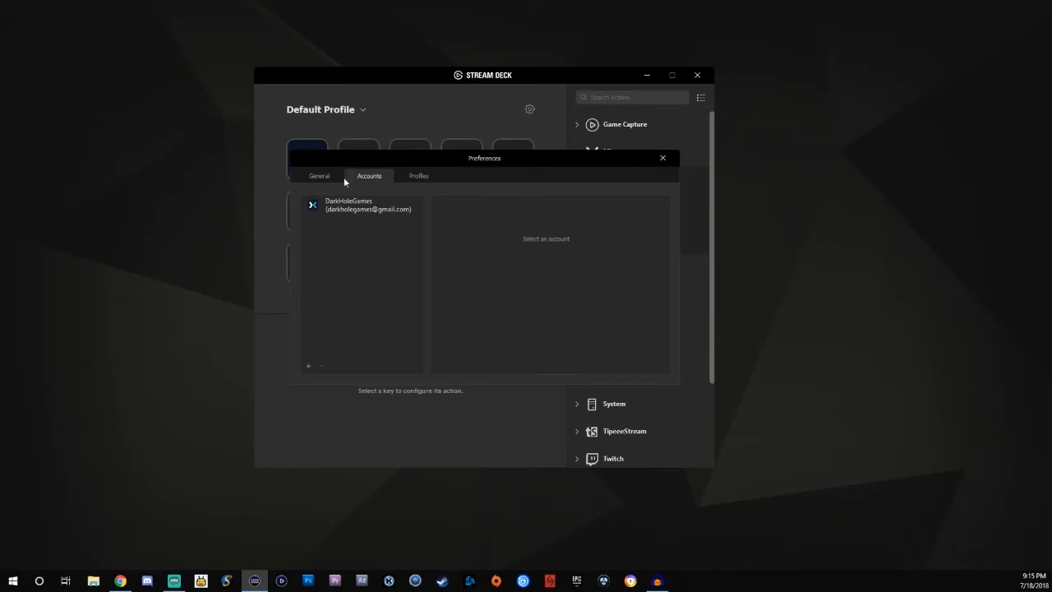
left_click(320, 176)
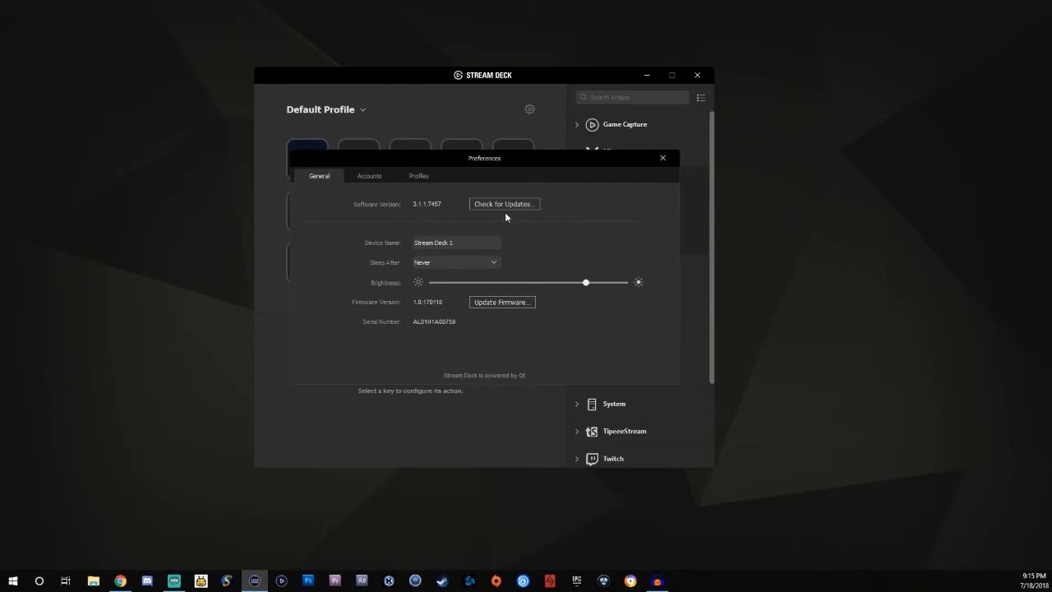
left_click(490, 263)
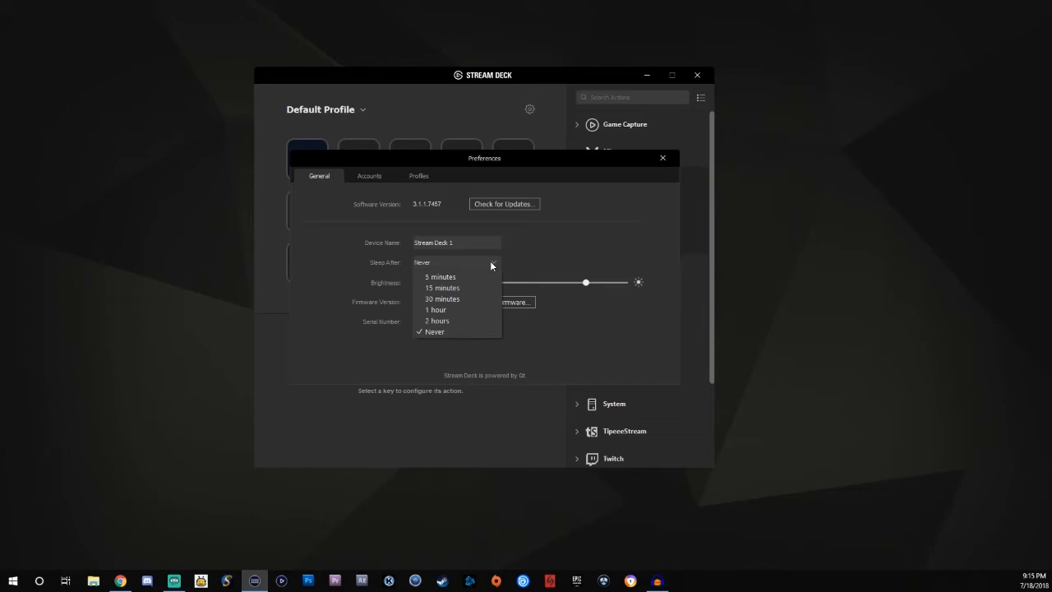
left_click(536, 264)
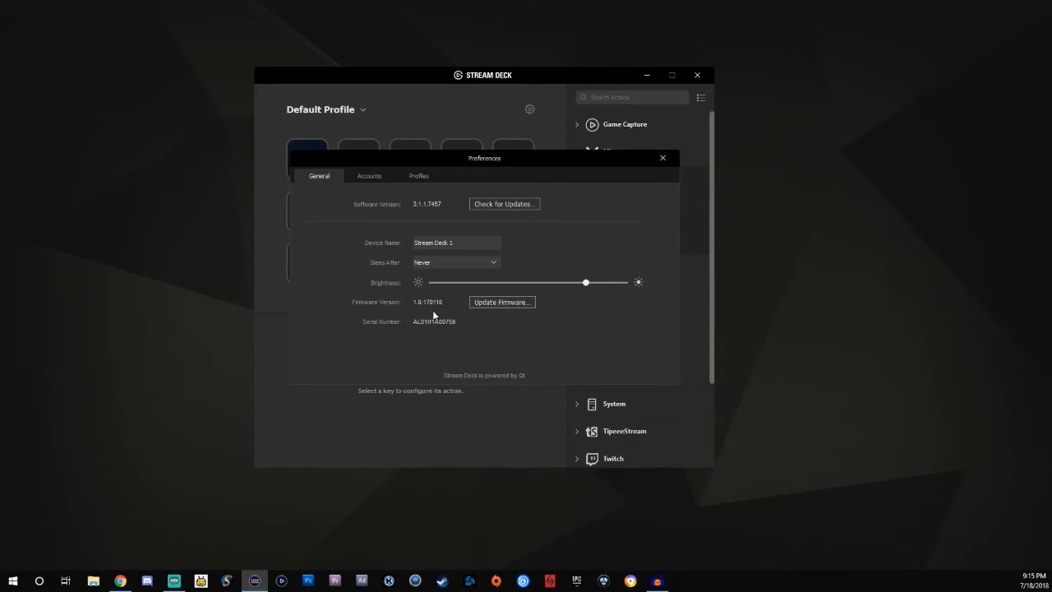
Step: Review the linkable account services and the profiles in the preferences, close them, and check the profile list
left_click(373, 178)
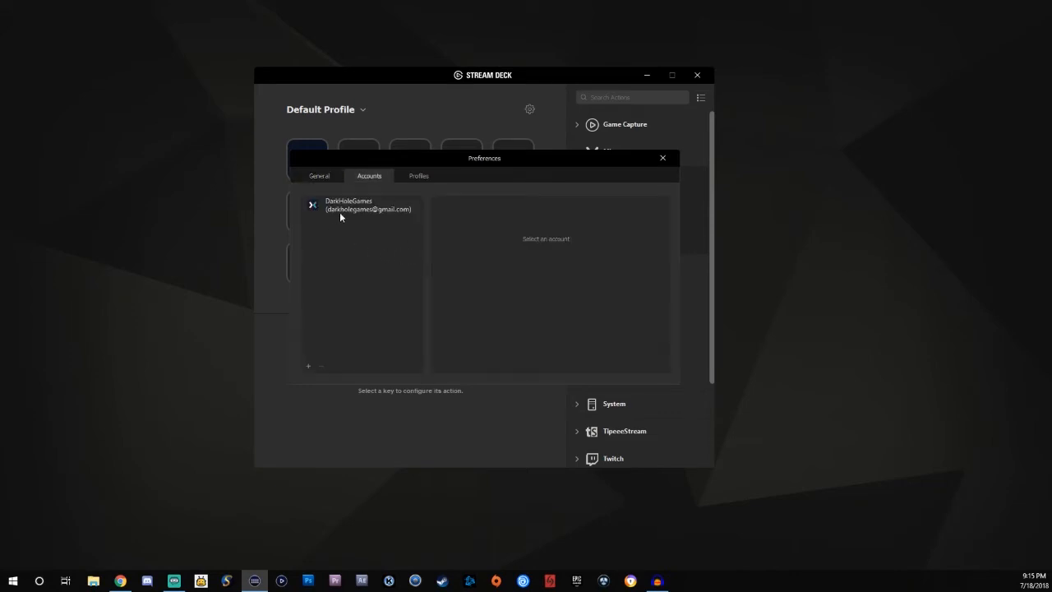
left_click(308, 365)
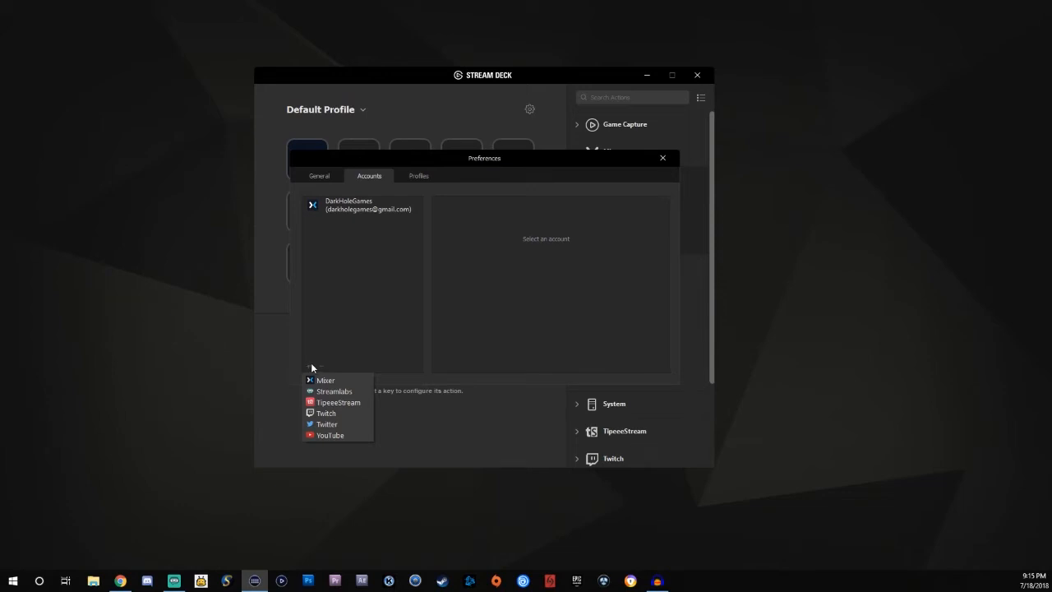
left_click(415, 176)
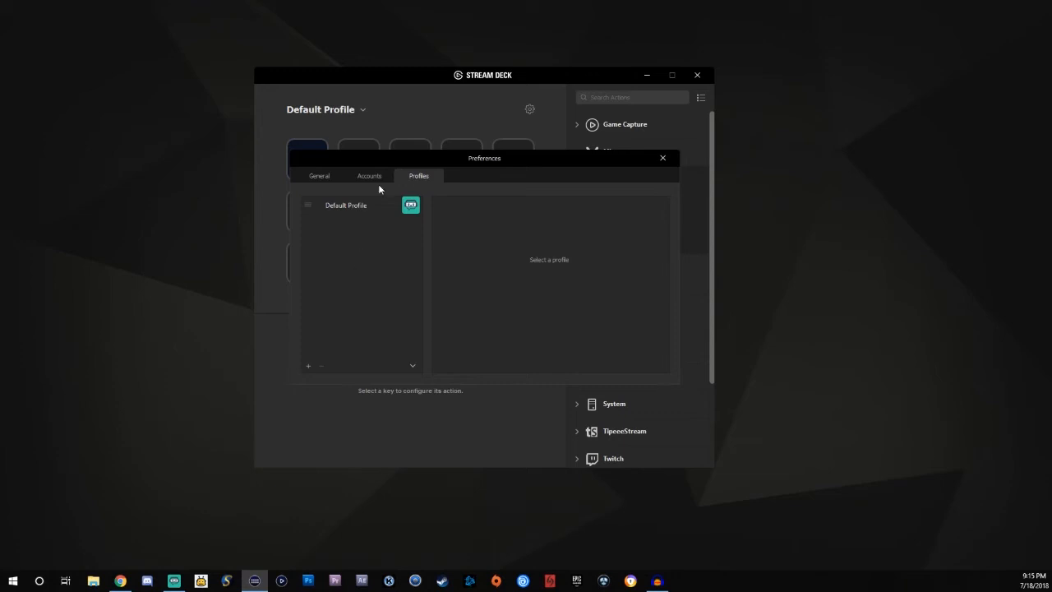
left_click(662, 158)
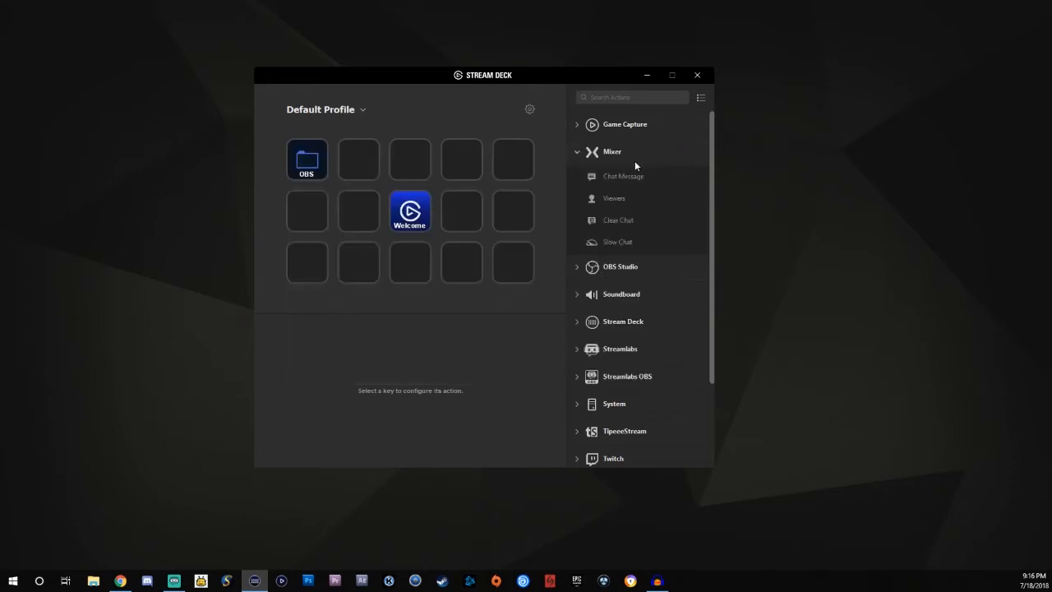
left_click(344, 111)
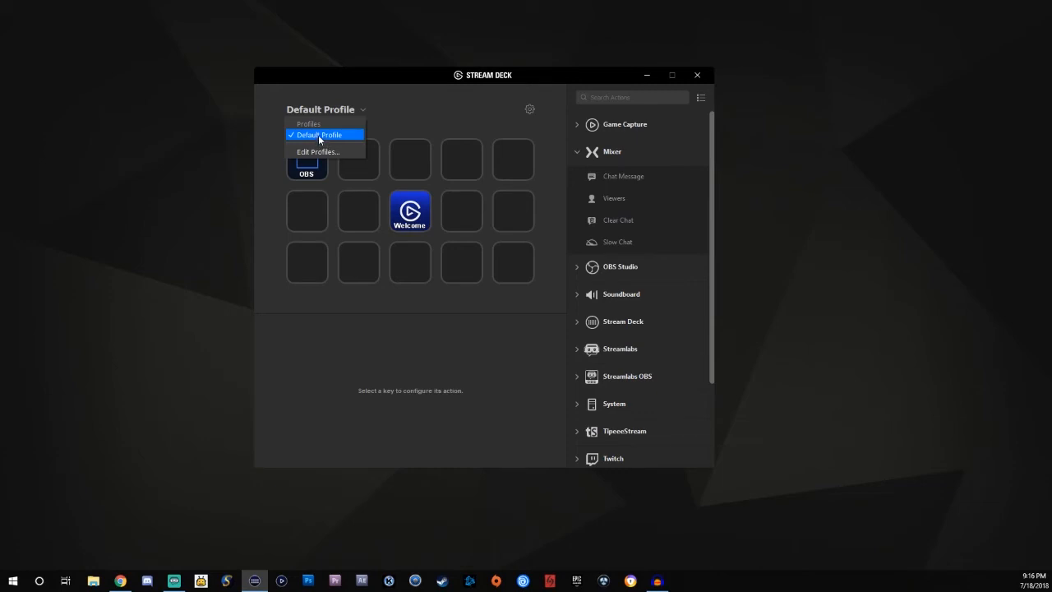
left_click(474, 125)
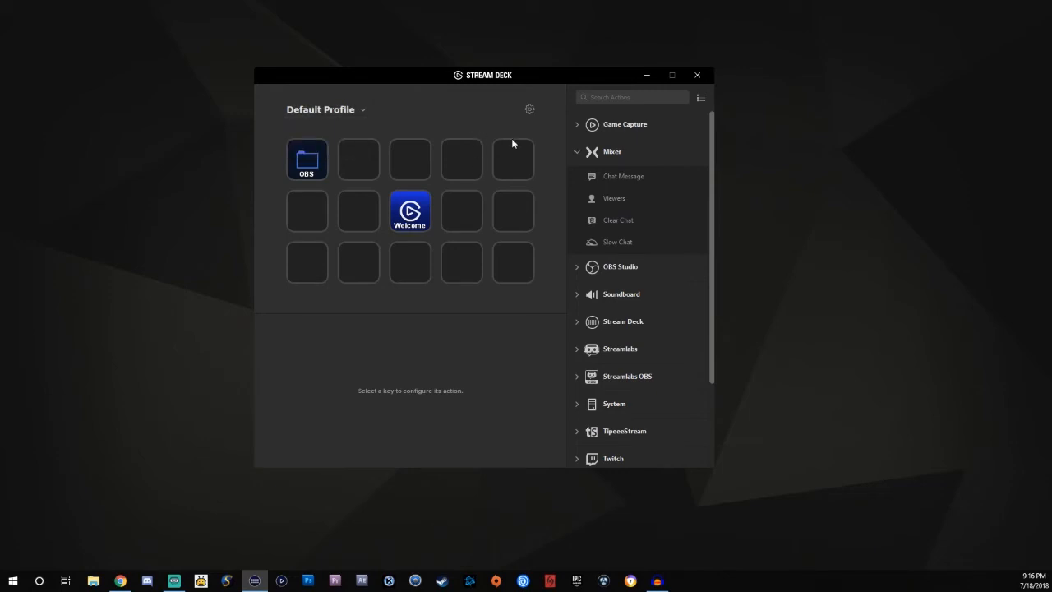
Step: Assign the Mixer Chat Message action to the last key of the first row
left_click(575, 151)
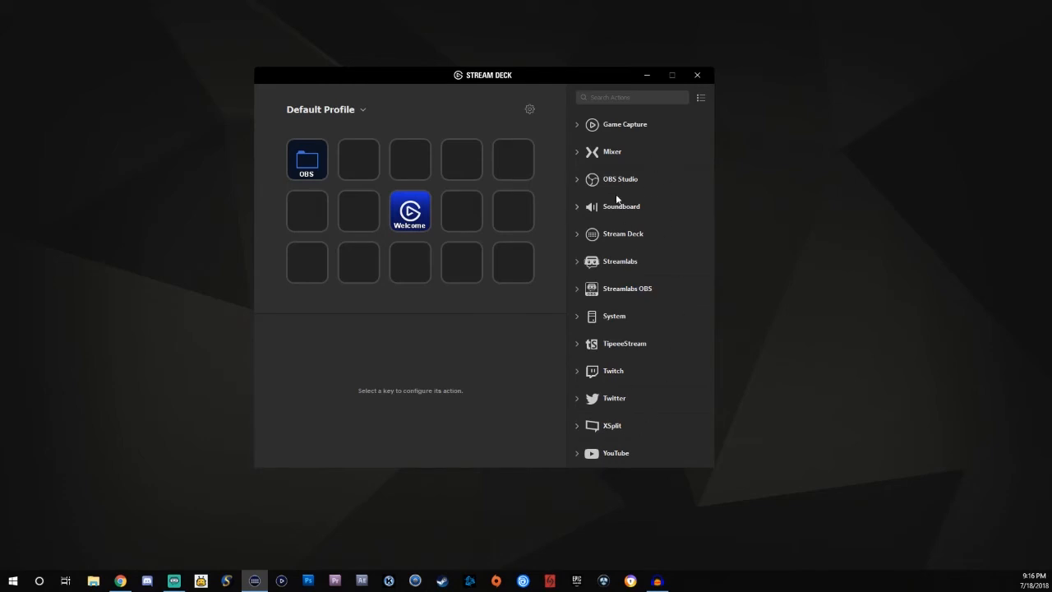
left_click(577, 153)
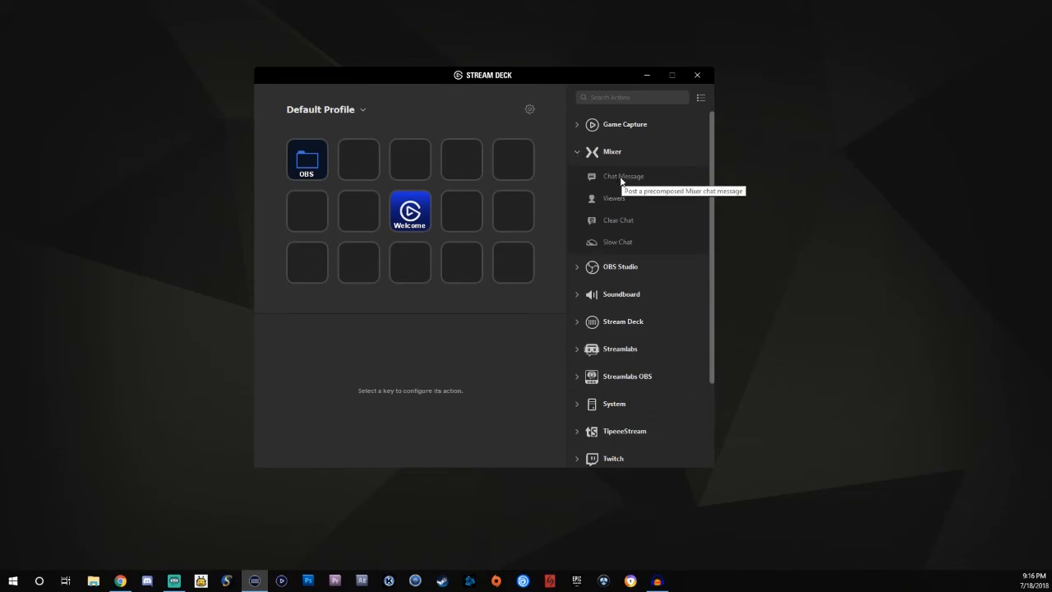
left_click_drag(620, 176, 513, 168)
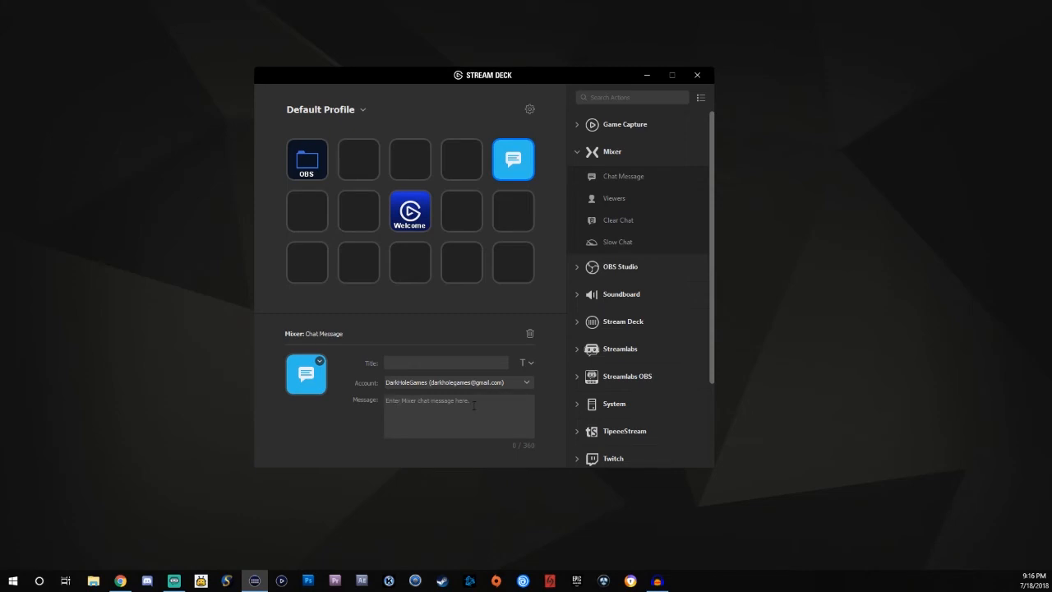
Step: Start adding another account from the Mixer chat key, cancel the sign-in, and review the services that can be linked
left_click(526, 383)
left_click(440, 415)
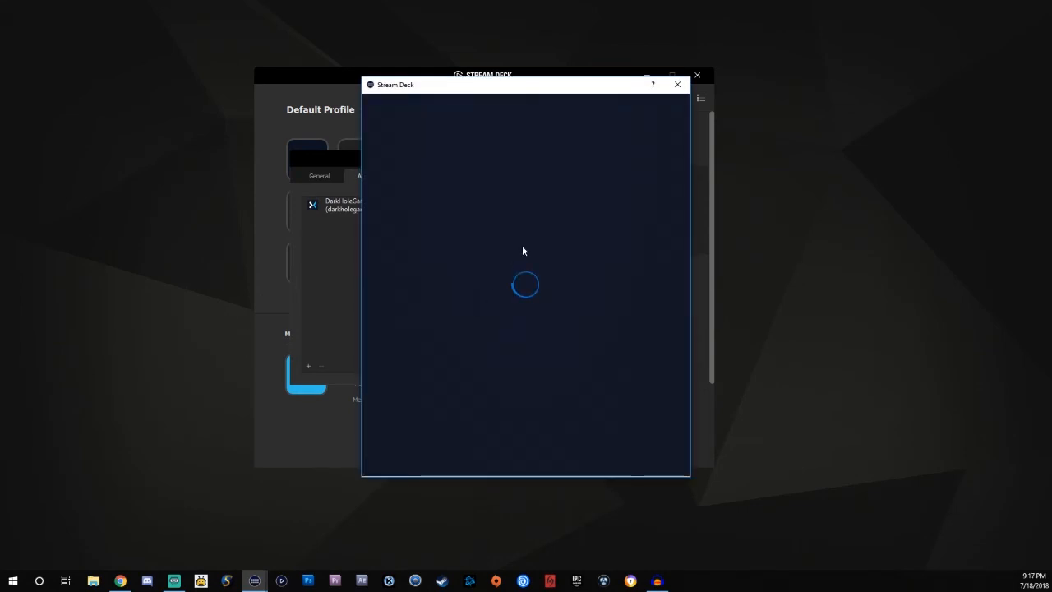
left_click(677, 84)
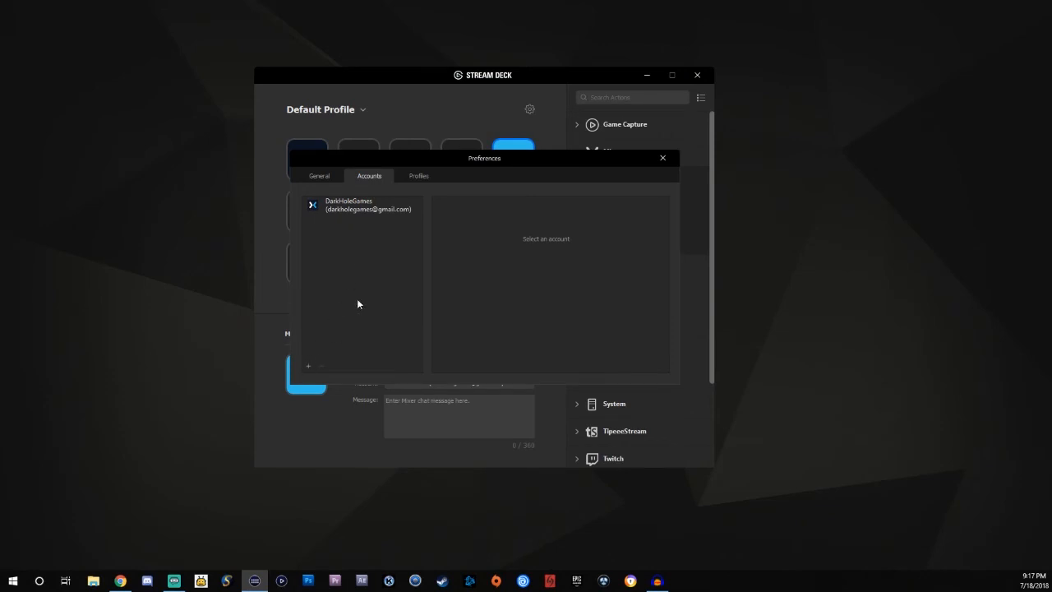
left_click(309, 367)
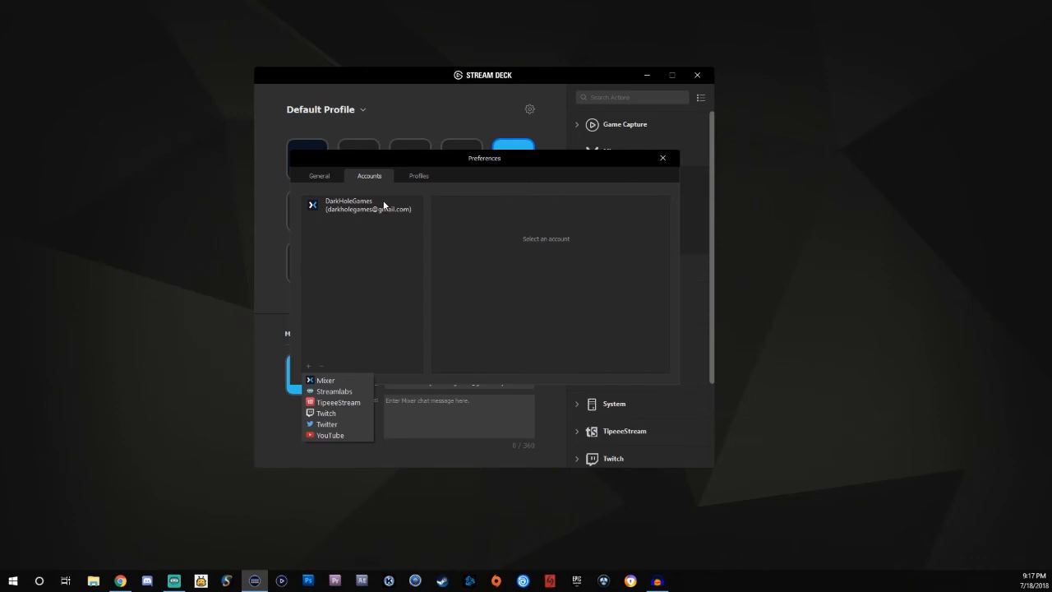
left_click(663, 159)
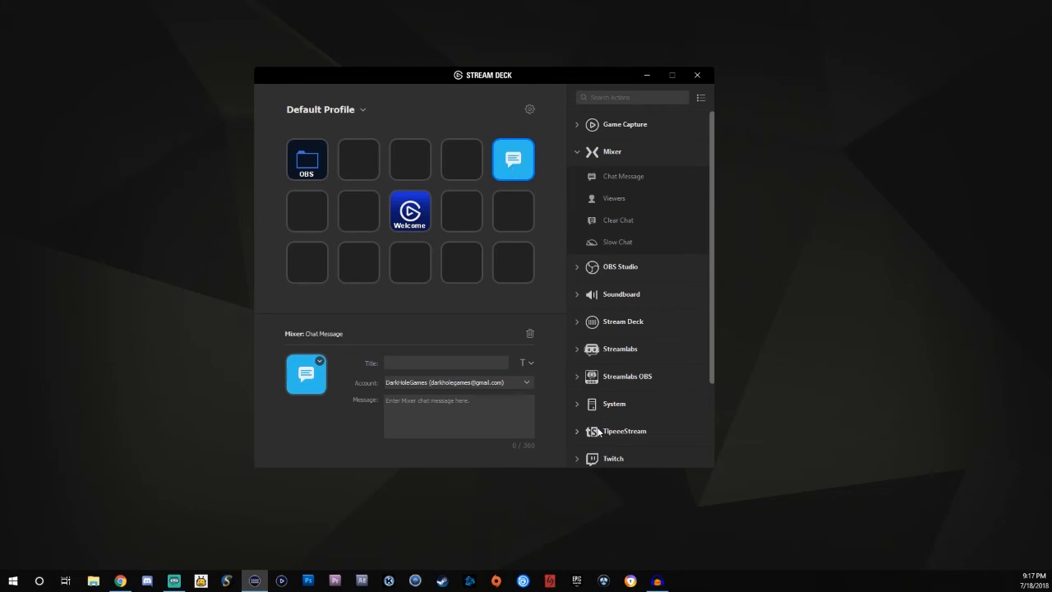
Step: Assign the YouTube Chat Message action to the last key of the second row
scroll(617, 404, "down", 2)
left_click(578, 443)
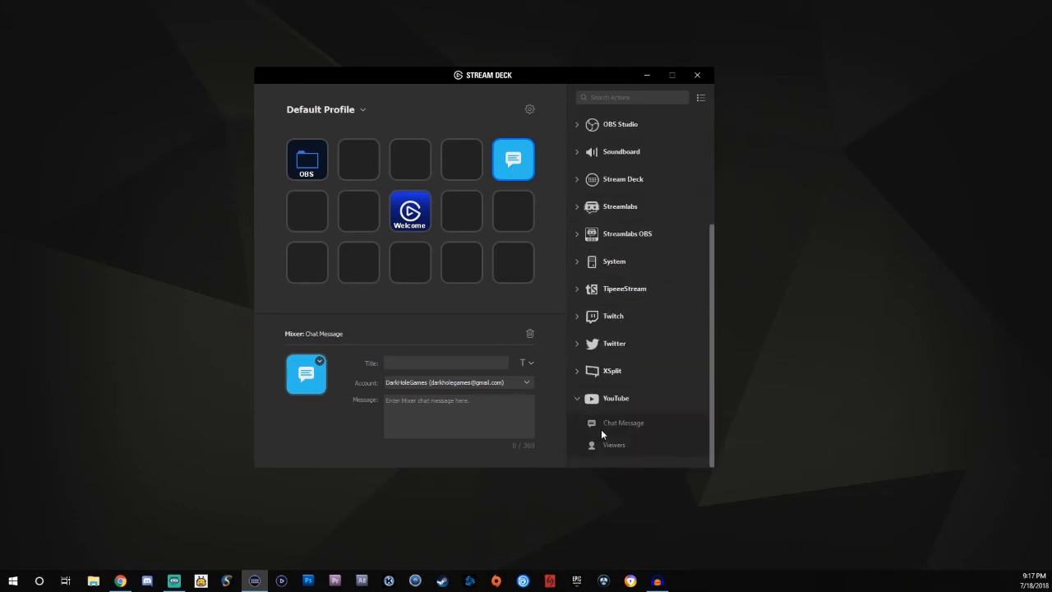
left_click_drag(620, 423, 516, 219)
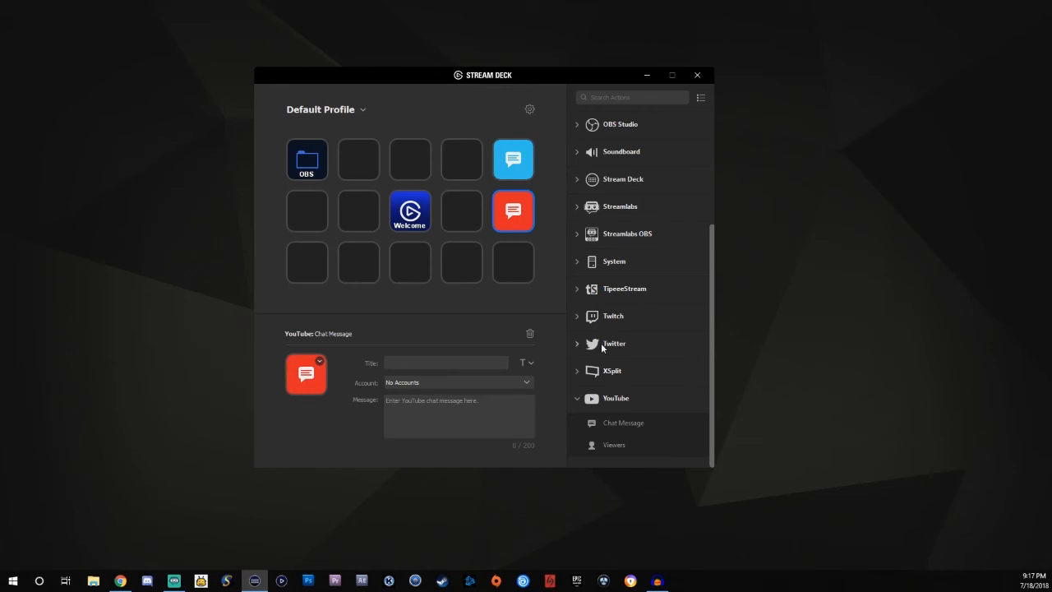
Step: Delete the YouTube and Mixer chat message actions from the last column of keys
right_click(510, 212)
left_click(520, 237)
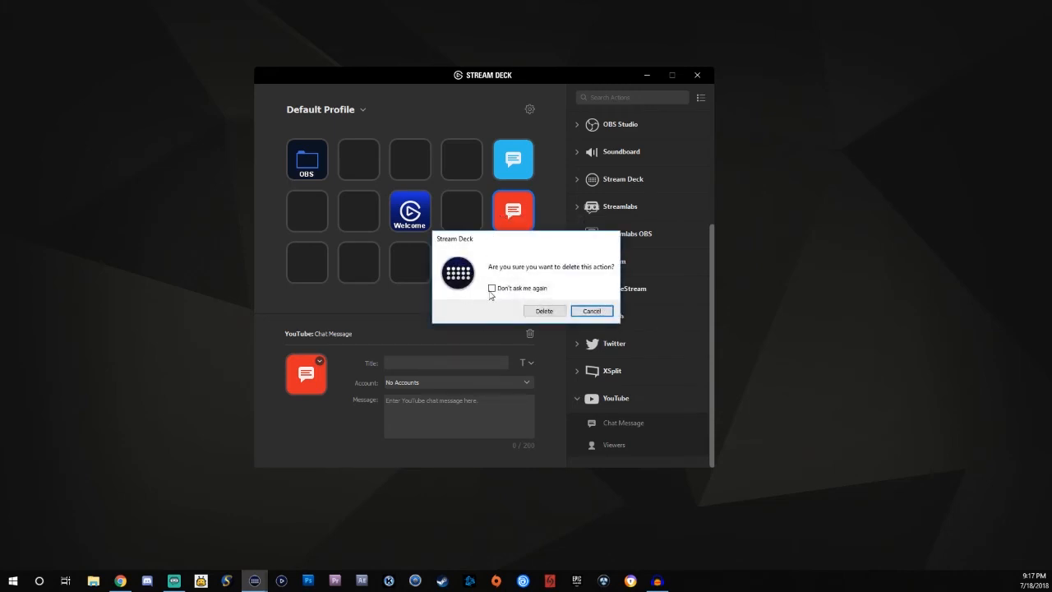
left_click(544, 312)
left_click(515, 162)
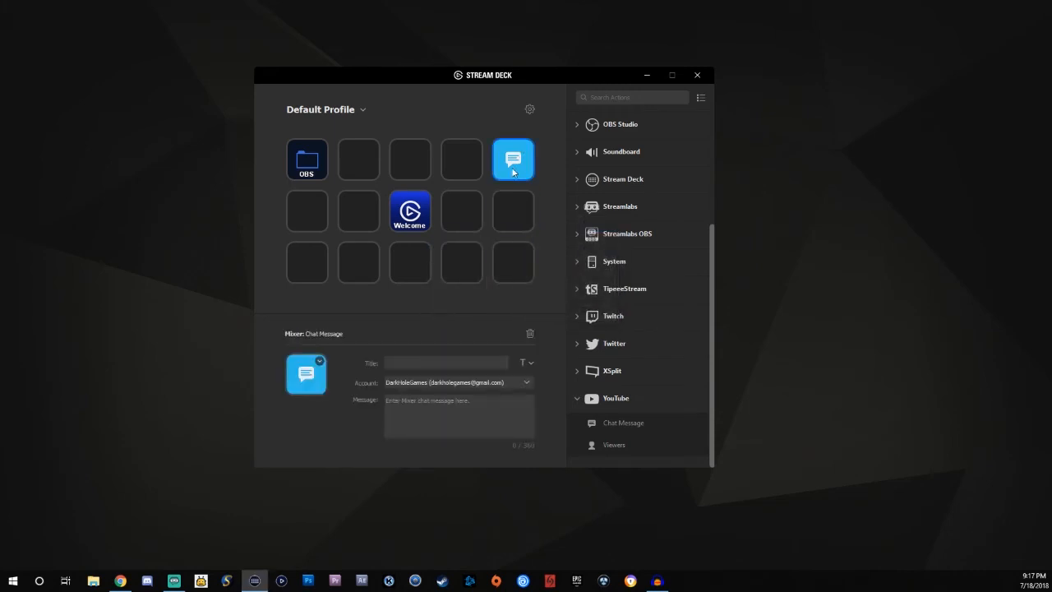
right_click(516, 168)
left_click(521, 193)
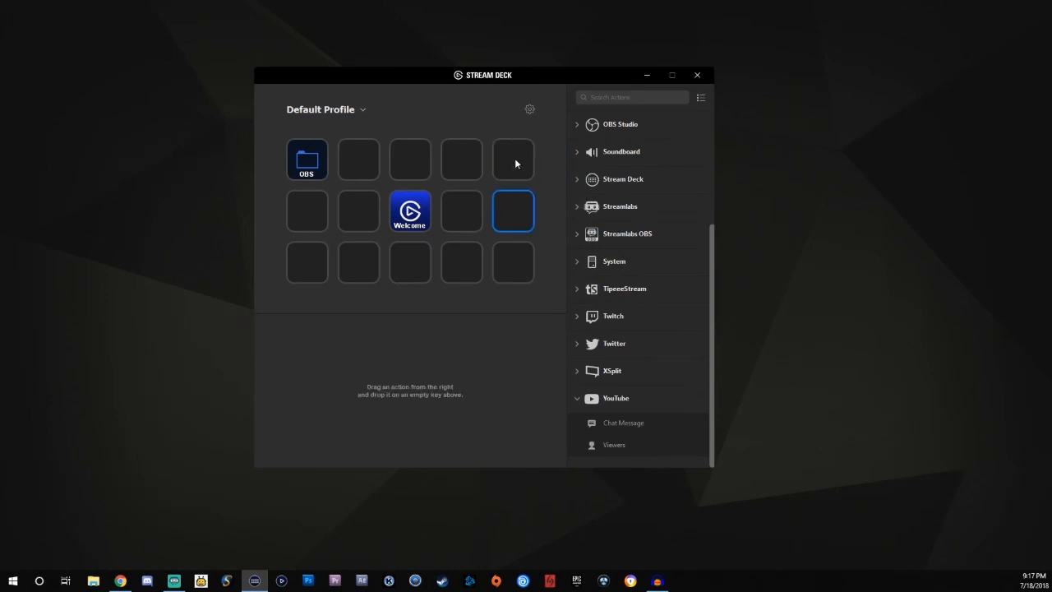
Step: Select the empty last key of the first row and collapse the YouTube and Mixer action categories
left_click(515, 163)
left_click(579, 398)
scroll(574, 170, "up", 2)
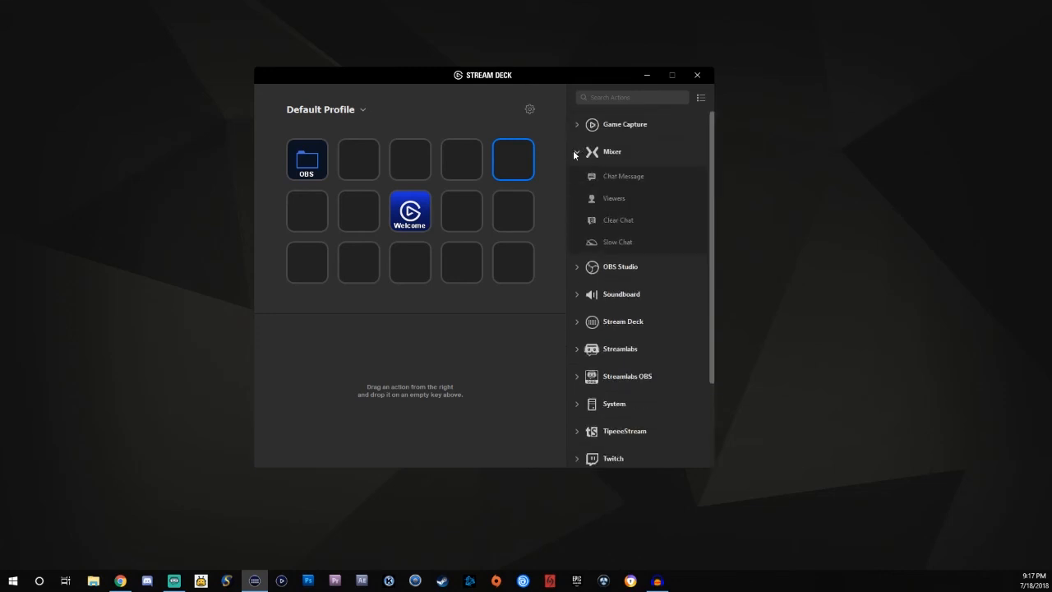
left_click(576, 152)
Step: Hide the Game Capture category from the actions list
left_click(704, 99)
left_click(701, 100)
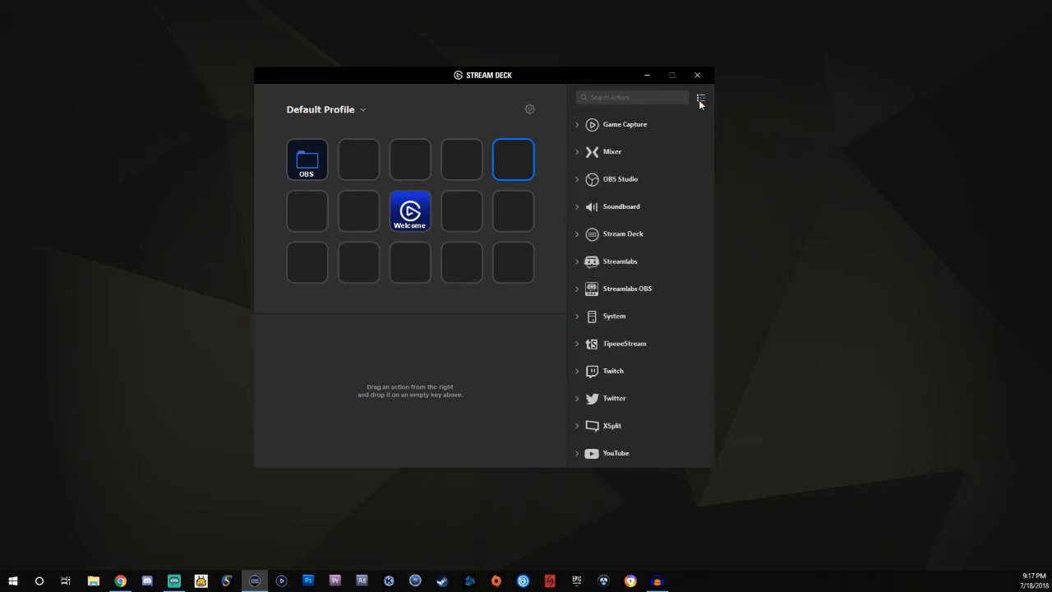
left_click(701, 100)
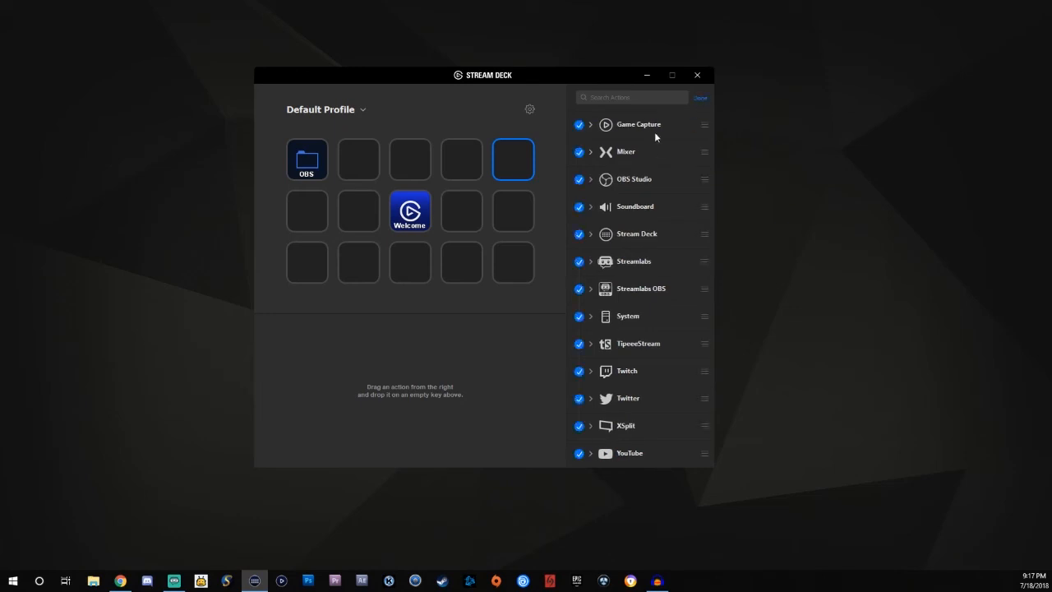
left_click(579, 125)
mouse_move(704, 124)
left_mouse_down()
mouse_move(701, 165)
mouse_move(703, 127)
left_mouse_up()
left_click(704, 99)
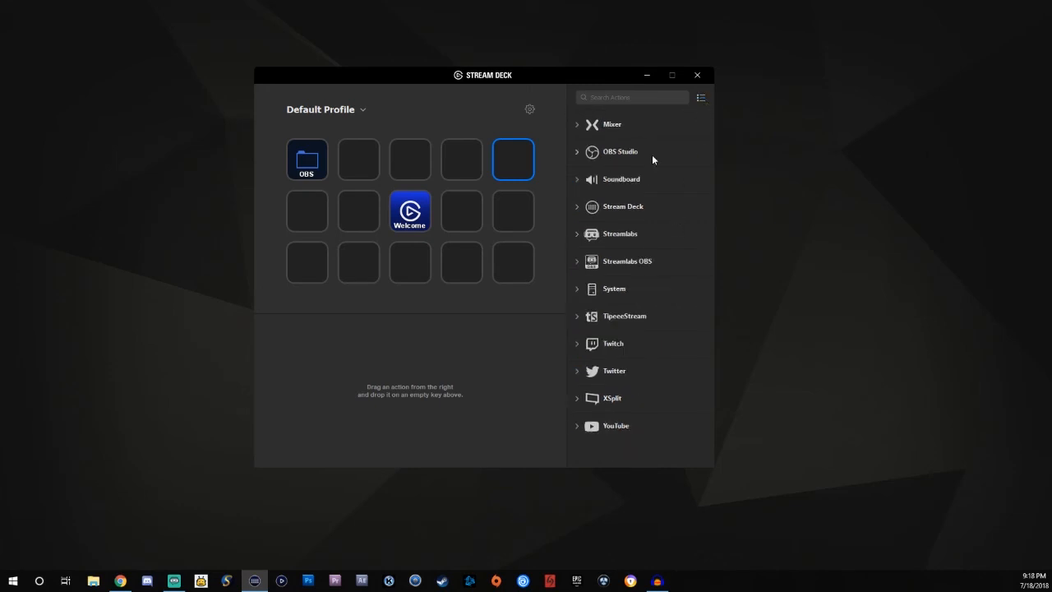
Step: Make the Game Capture category visible again in the actions list
left_click(700, 98)
left_click(579, 125)
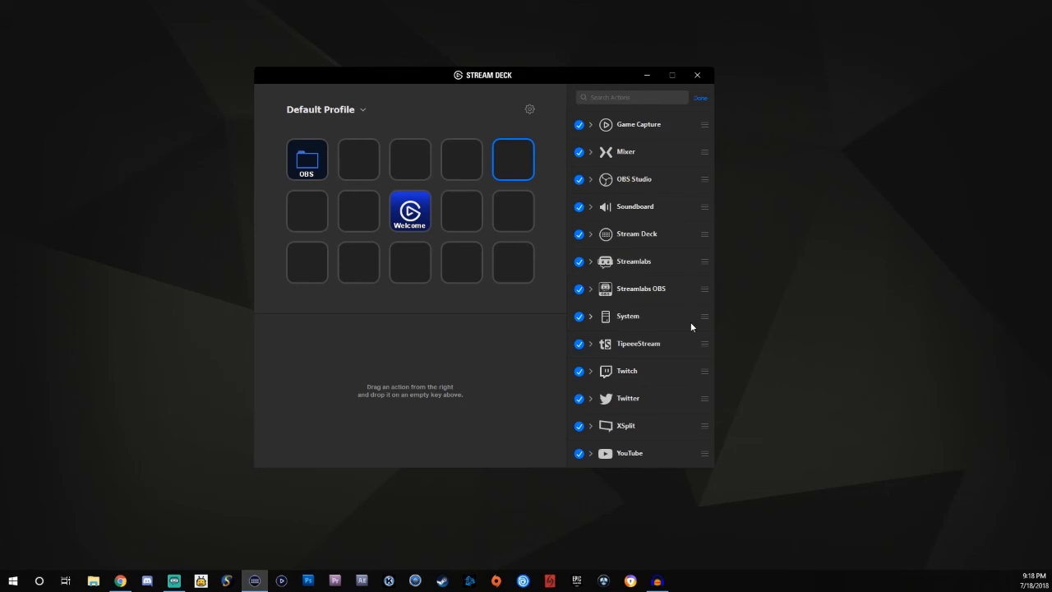
left_click(700, 98)
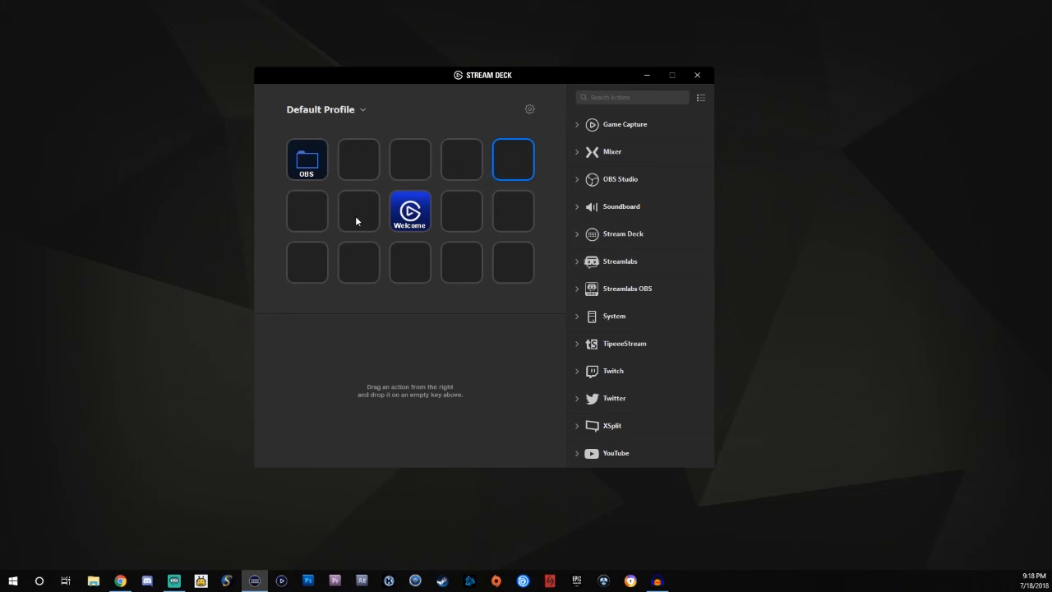
Step: Create folders on the third and fourth keys of the first row and the last key of the second row
left_click(361, 160)
right_click(412, 163)
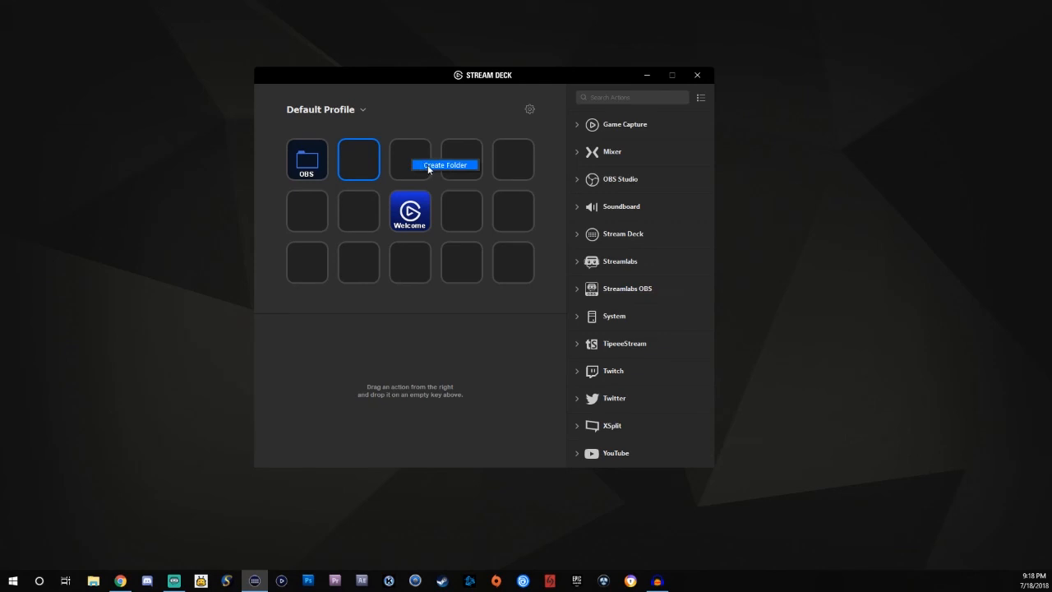
left_click(426, 166)
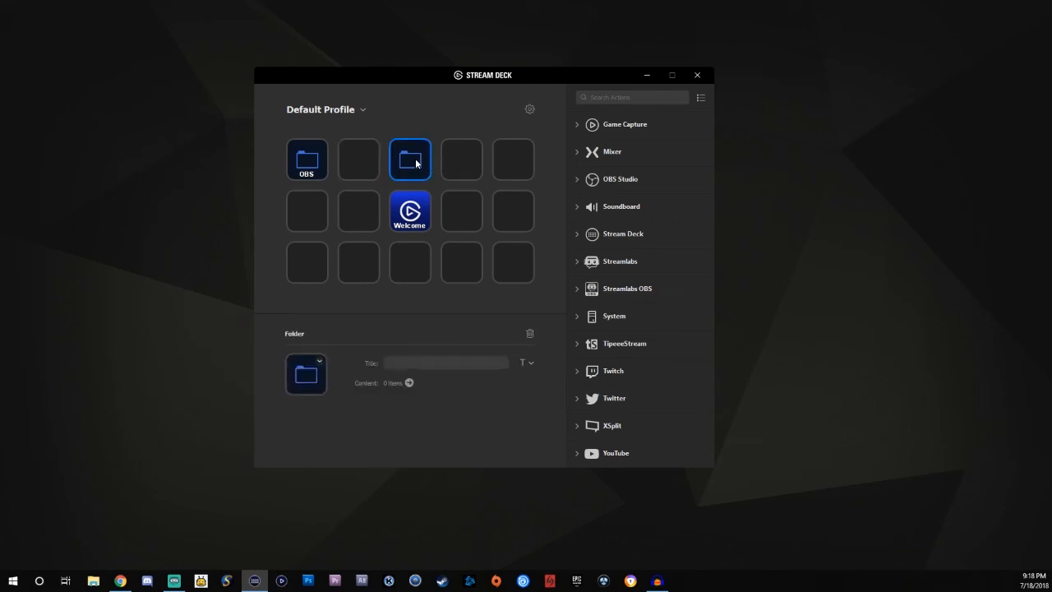
left_click(499, 166)
left_click(521, 220)
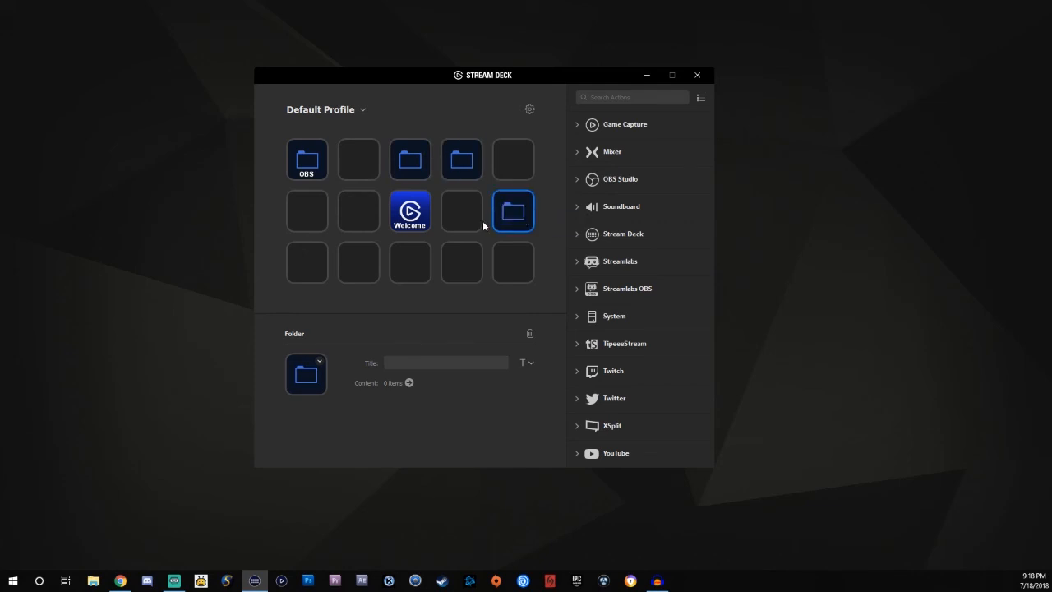
Step: Delete the three untitled folders, leaving the OBS folder in place
key("Delete")
left_click(462, 168)
key("Delete")
left_click(414, 161)
key("Delete")
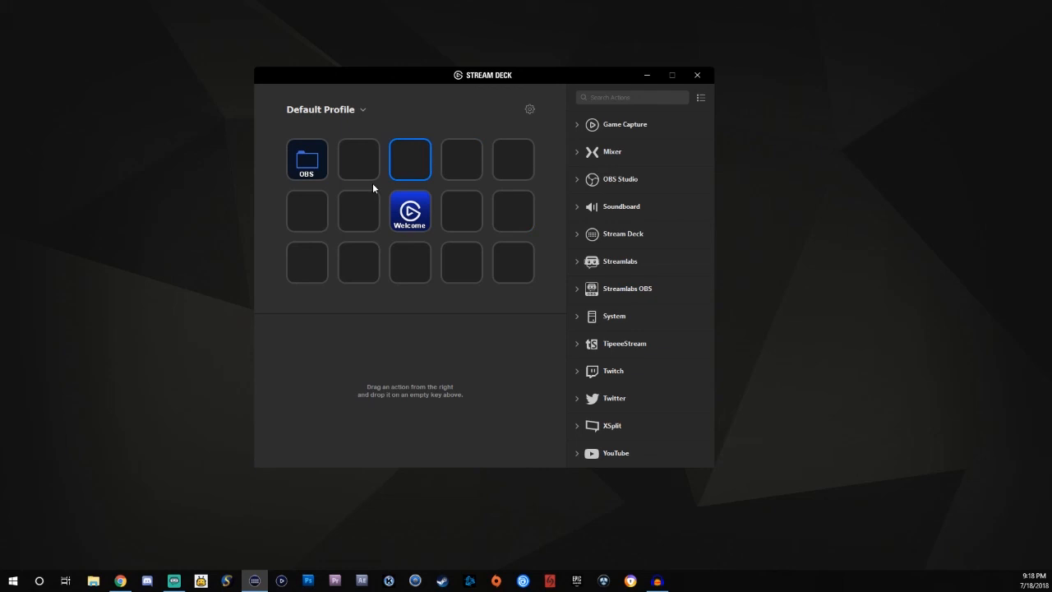